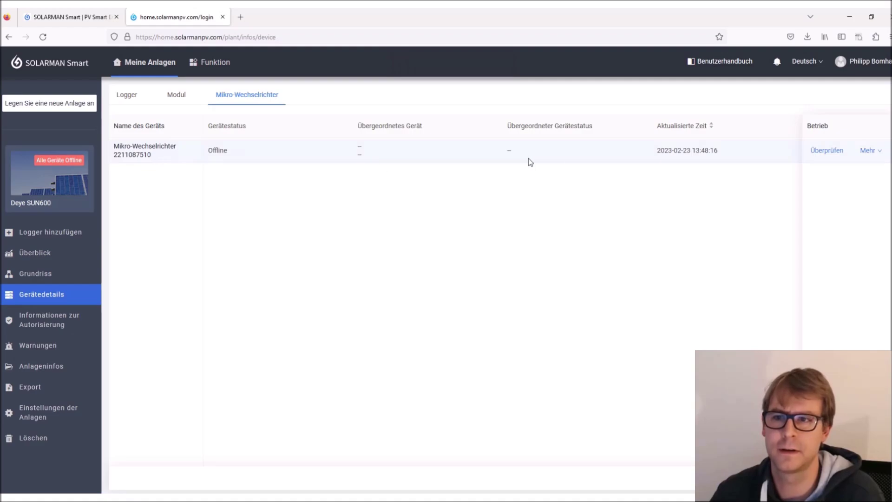
Step: Open the micro-inverter's device data and review it from the basic information through to the Historische Daten section
{"action": "left_click", "coordinate": [520, 157]}
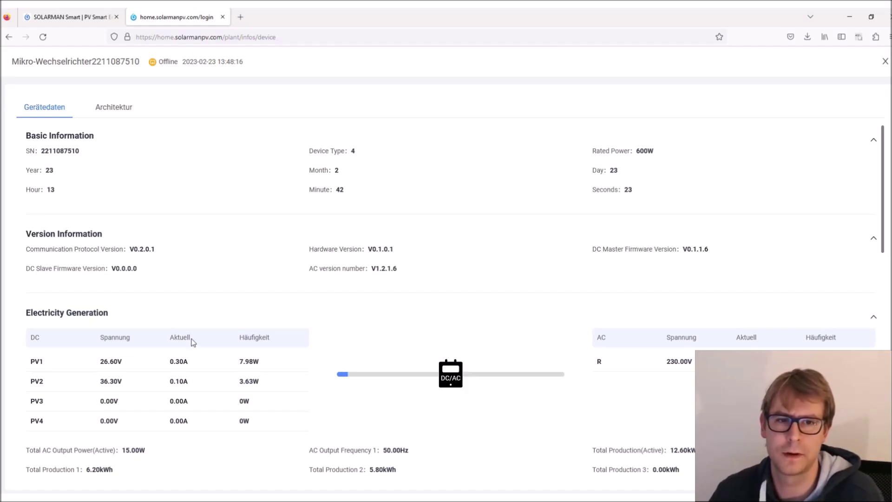
{"action": "scroll", "coordinate": [194, 308], "scroll_direction": "down", "scroll_amount": 4}
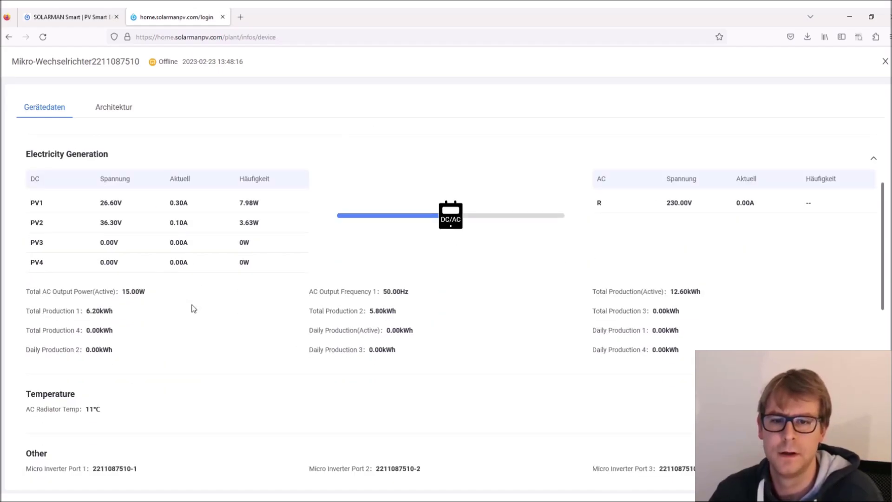
{"action": "scroll", "coordinate": [195, 310], "scroll_direction": "down", "scroll_amount": 2}
{"action": "scroll", "coordinate": [194, 309], "scroll_direction": "down", "scroll_amount": 6}
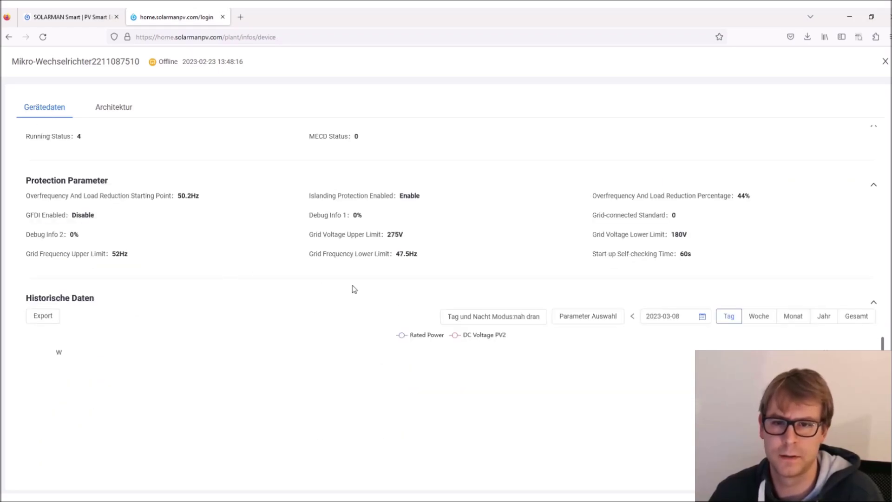
{"action": "scroll", "coordinate": [355, 289], "scroll_direction": "down", "scroll_amount": 1}
Step: Set the date of the micro-inverter's historical data chart to 2023-02-22
{"action": "left_click", "coordinate": [667, 274]}
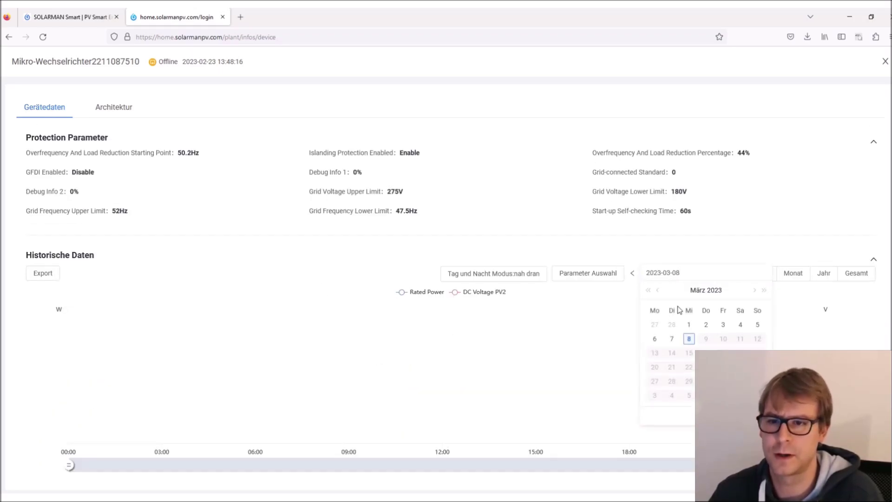
{"action": "left_click", "coordinate": [659, 290]}
{"action": "left_click", "coordinate": [658, 290]}
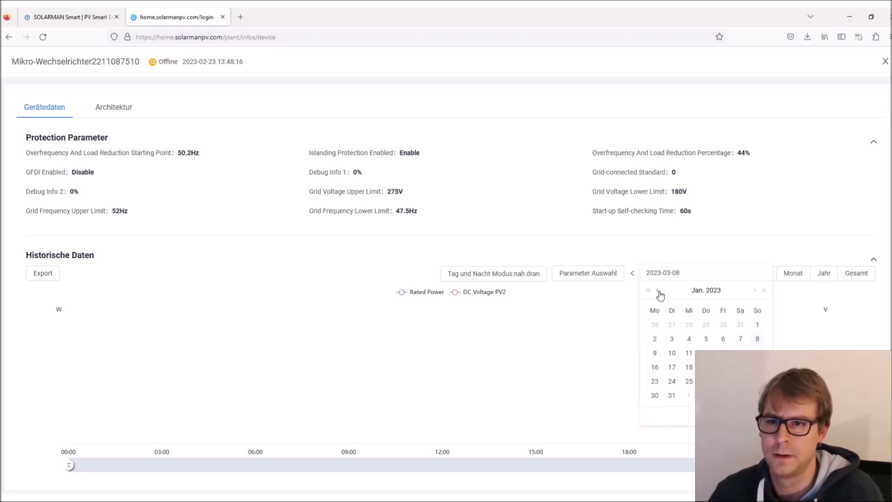
{"action": "left_click", "coordinate": [754, 290]}
{"action": "left_click", "coordinate": [689, 367]}
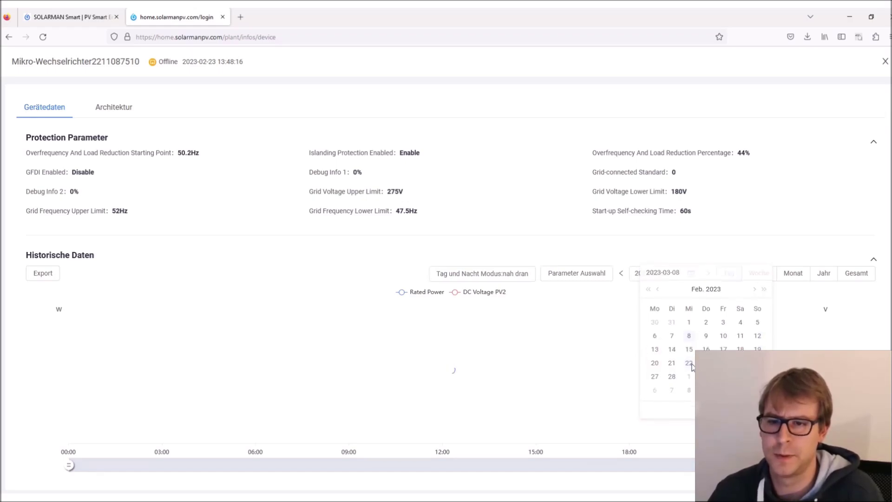
Step: Add DC Voltage PV1 to the historical chart and remove Rated Power from its parameters
{"action": "left_click", "coordinate": [588, 279]}
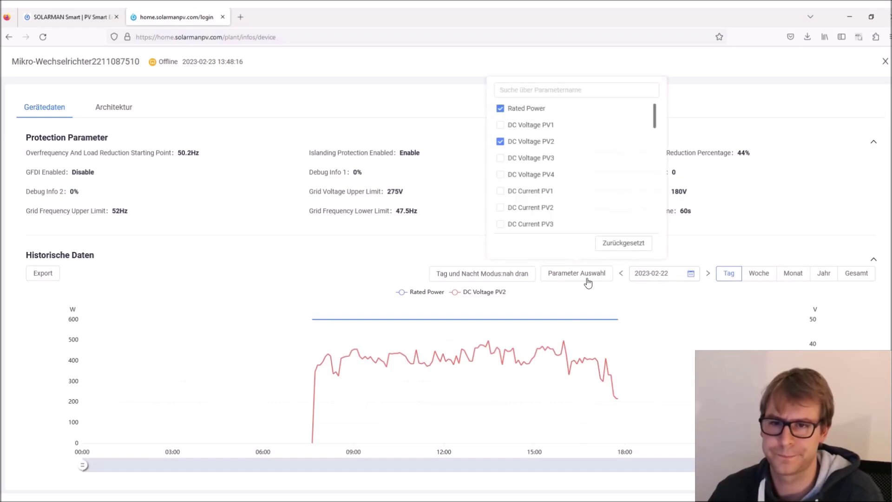
{"action": "left_click", "coordinate": [501, 124]}
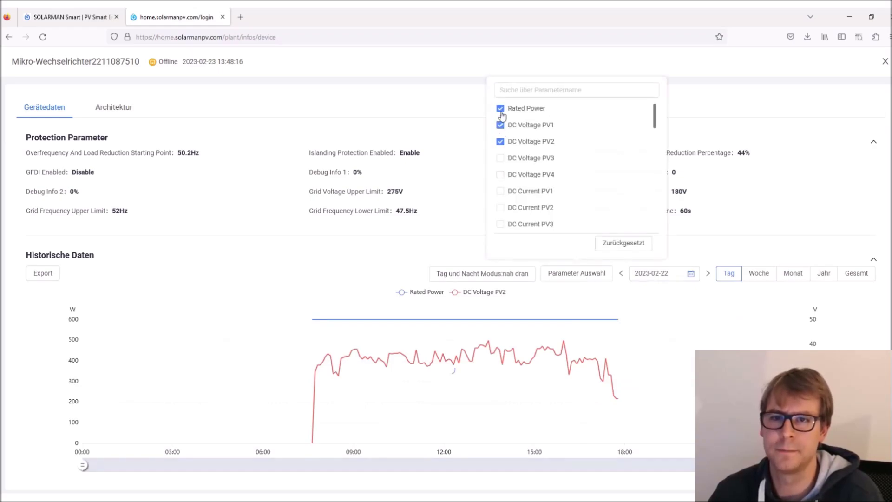
{"action": "left_click", "coordinate": [501, 109]}
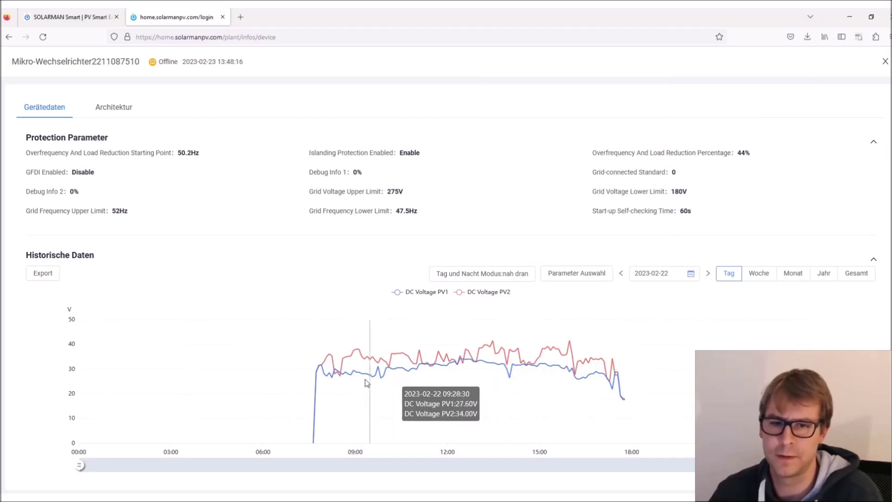
Step: Export the day's historical inverter data and review the DC voltage, current and power columns of the downloaded report in Excel
{"action": "left_click", "coordinate": [39, 275]}
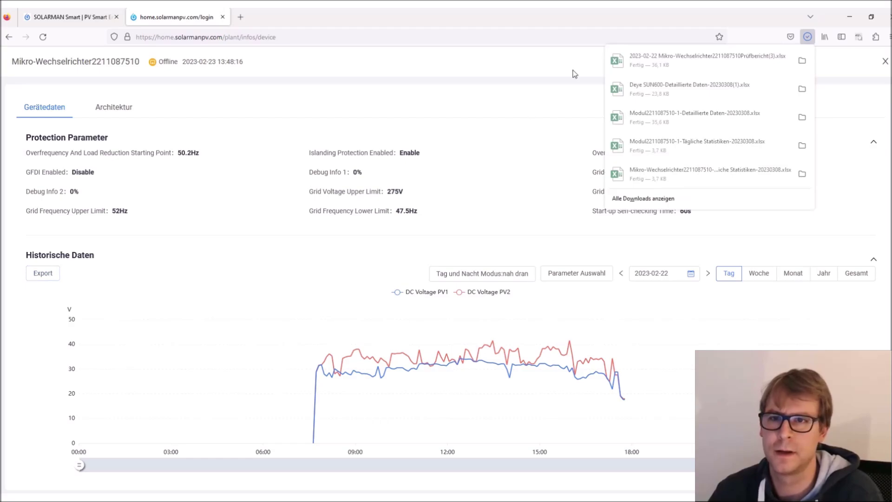
{"action": "left_click", "coordinate": [768, 65]}
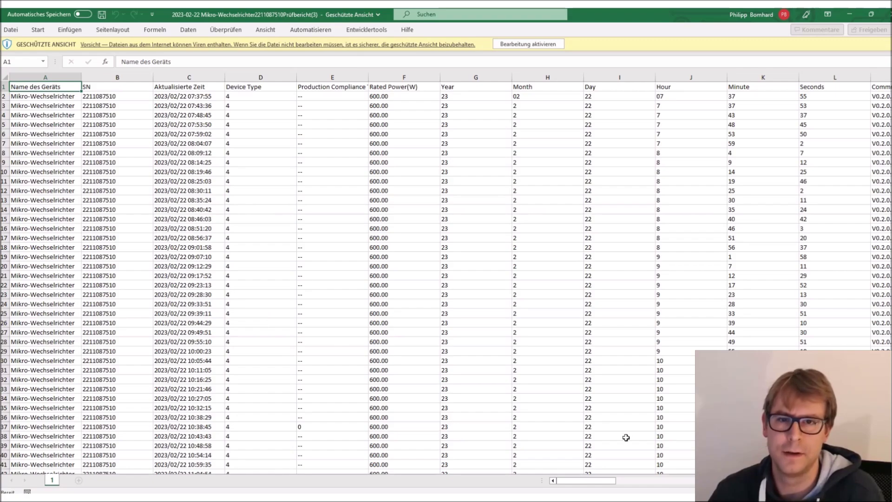
{"action": "left_click_drag", "start_coordinate": [609, 480], "coordinate": [672, 480]}
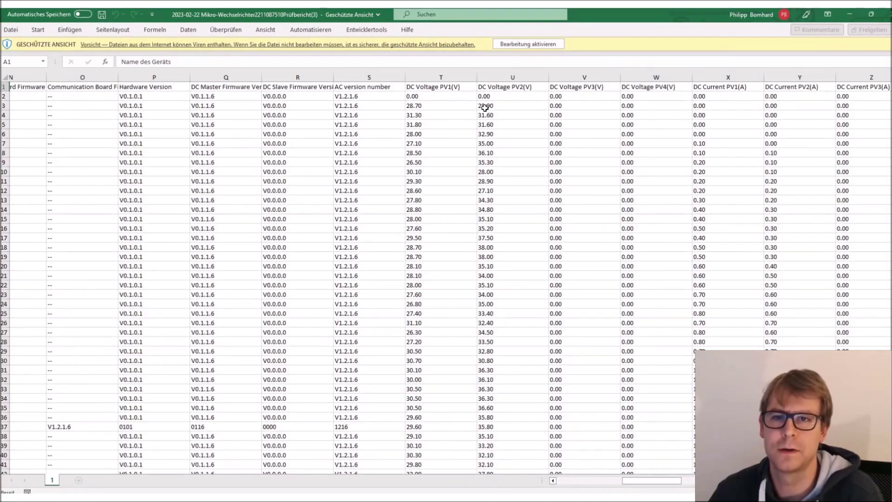
{"action": "left_click_drag", "start_coordinate": [666, 483], "coordinate": [693, 479]}
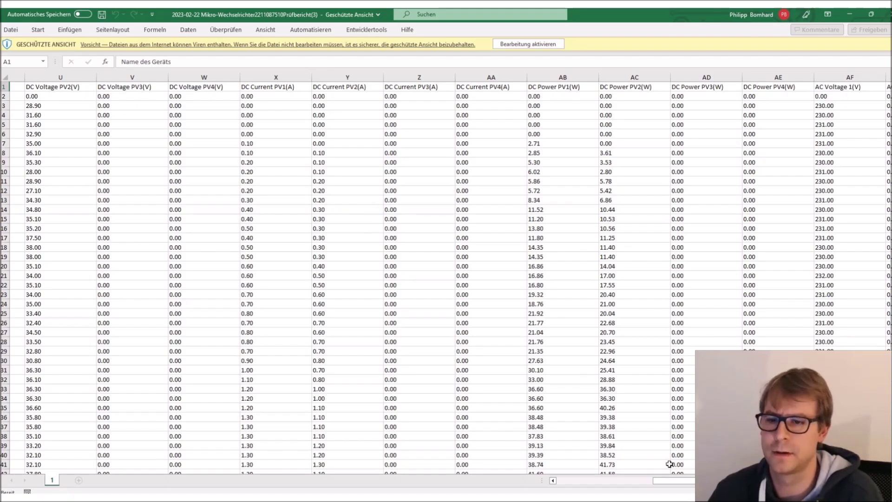
{"action": "mouse_move", "coordinate": [673, 481]}
{"action": "left_mouse_down"}
{"action": "mouse_move", "coordinate": [750, 484]}
{"action": "mouse_move", "coordinate": [674, 485]}
{"action": "left_mouse_up"}
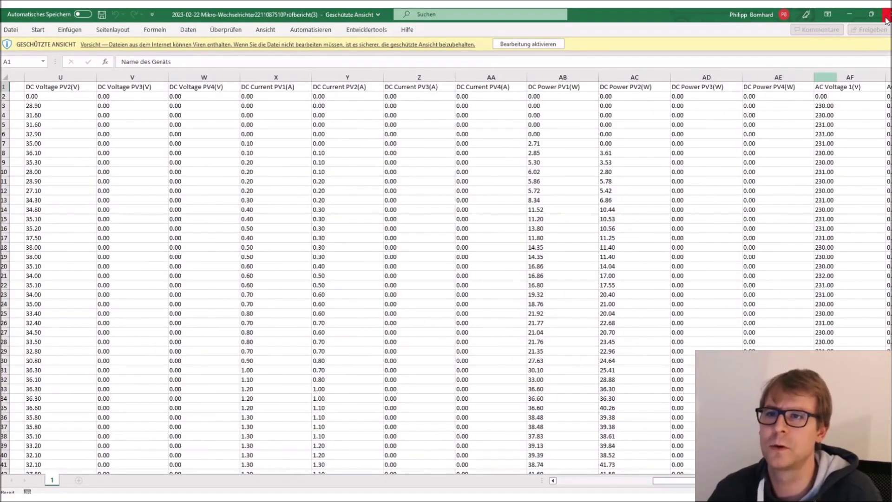
{"action": "left_click", "coordinate": [850, 14]}
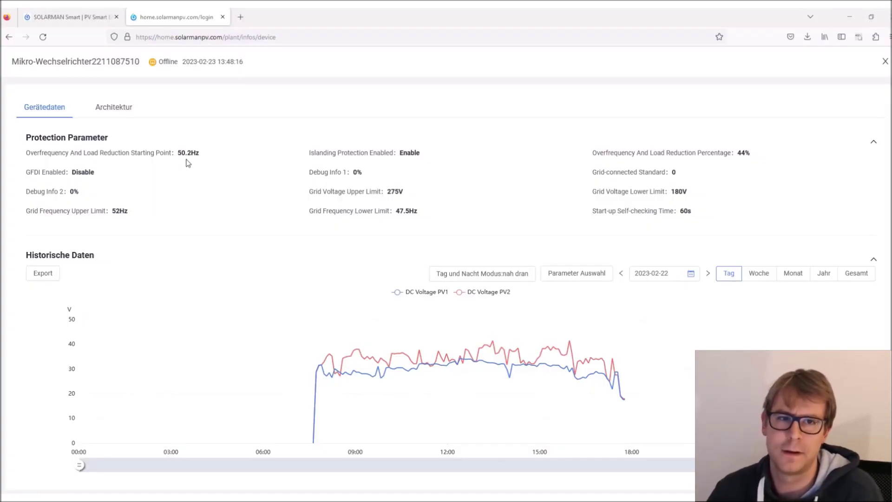
Step: Leave the micro-inverter details and export the plant's detailed data for the period 2023-02-18 to 2023-02-22
{"action": "scroll", "coordinate": [760, 110], "scroll_direction": "up", "scroll_amount": 3}
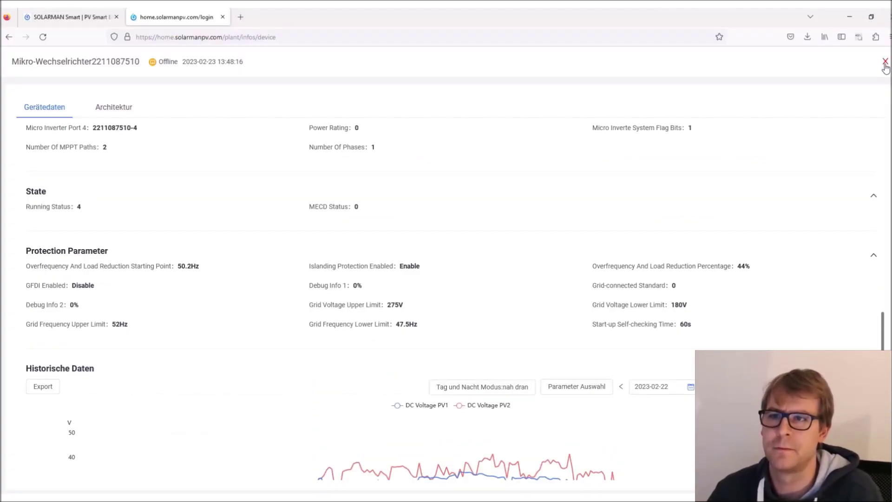
{"action": "left_click", "coordinate": [885, 62]}
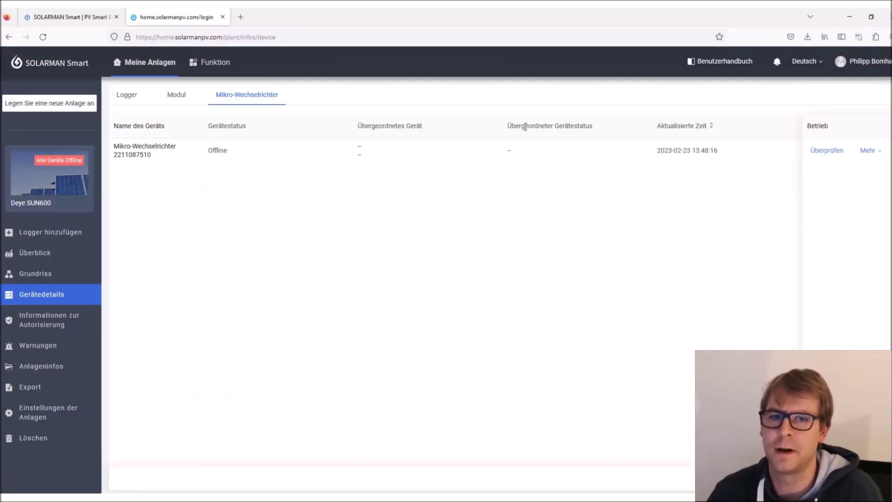
{"action": "left_click", "coordinate": [29, 393]}
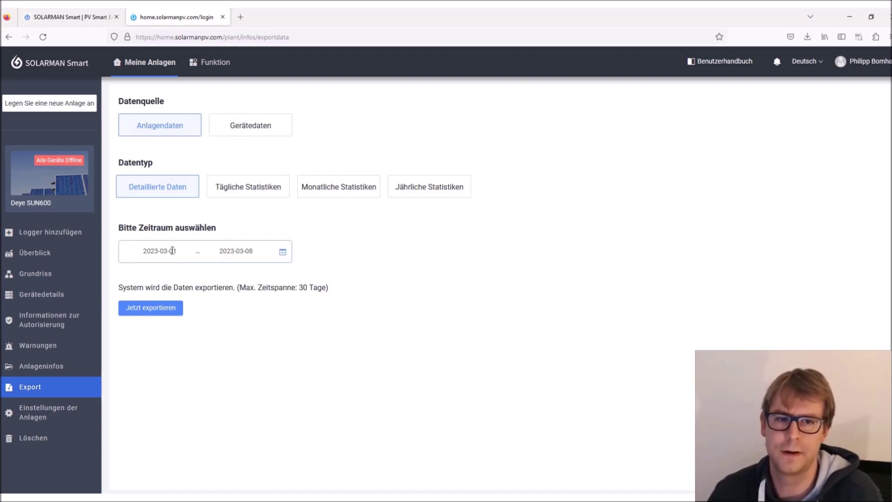
{"action": "left_click", "coordinate": [283, 257]}
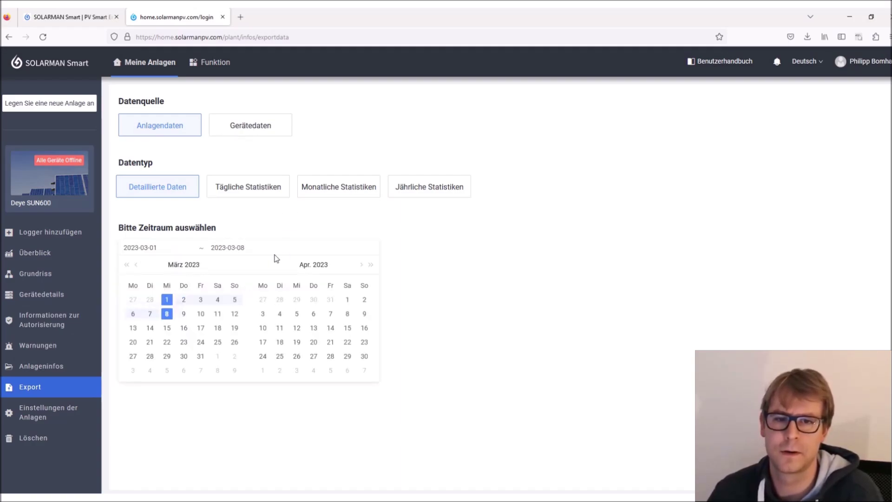
{"action": "left_click", "coordinate": [136, 265]}
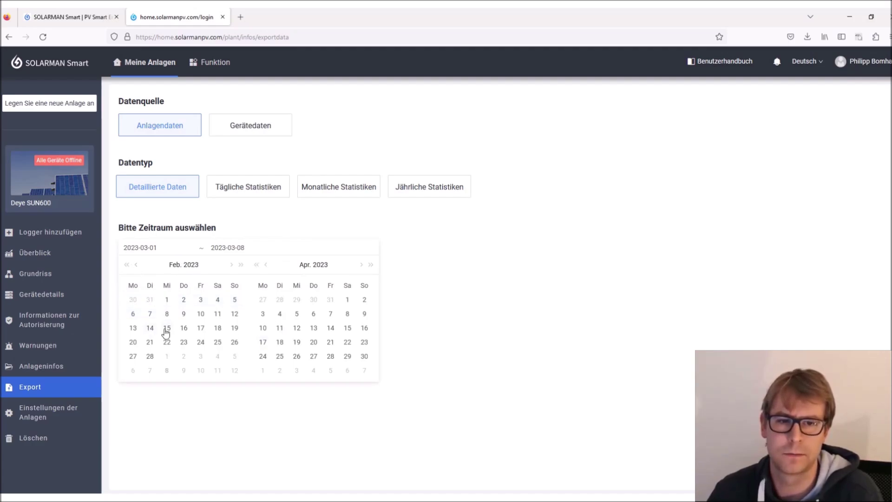
{"action": "left_click", "coordinate": [217, 329]}
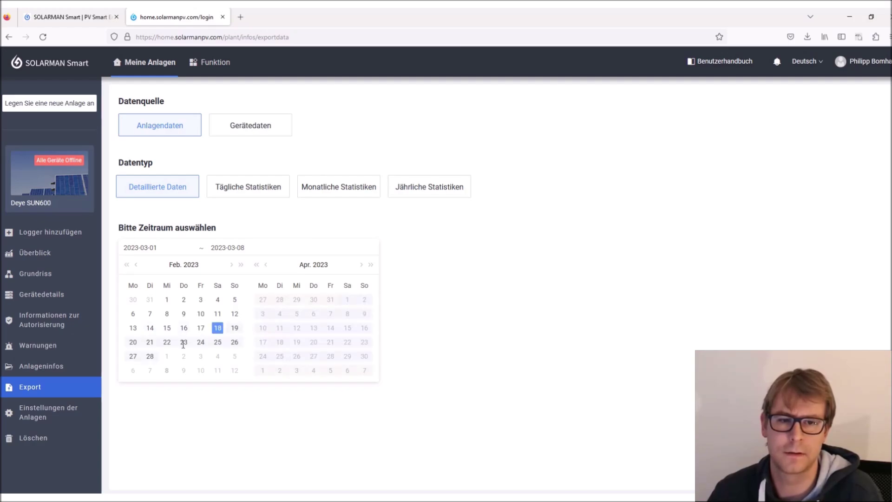
{"action": "left_click", "coordinate": [167, 342]}
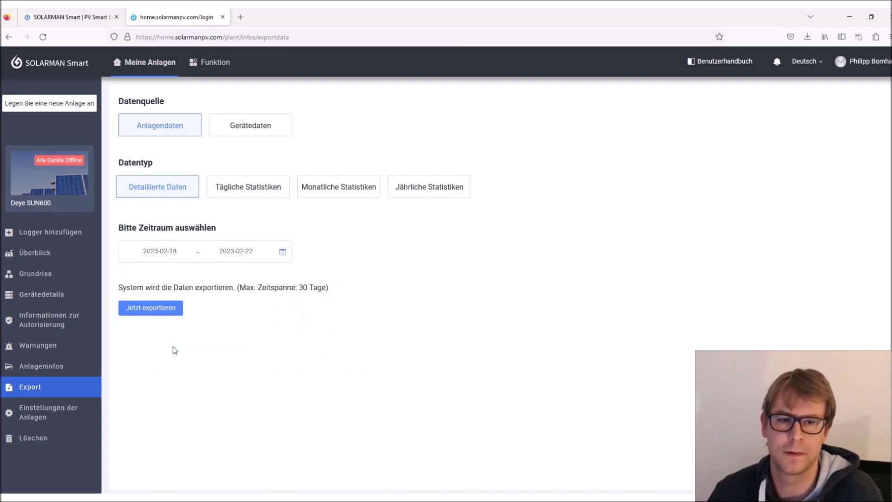
{"action": "left_click", "coordinate": [160, 314]}
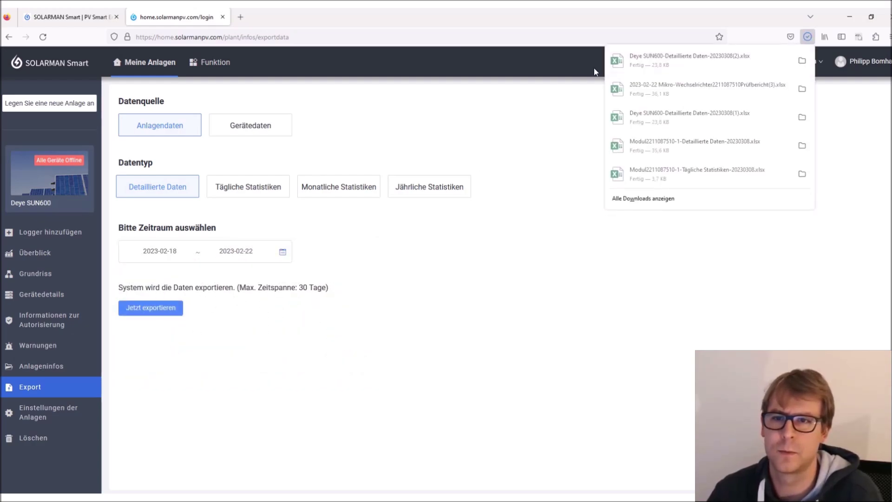
Step: Open the exported Deye SUN600 detailed data in Excel, review the production power values over time, and close the workbook
{"action": "left_click", "coordinate": [658, 71]}
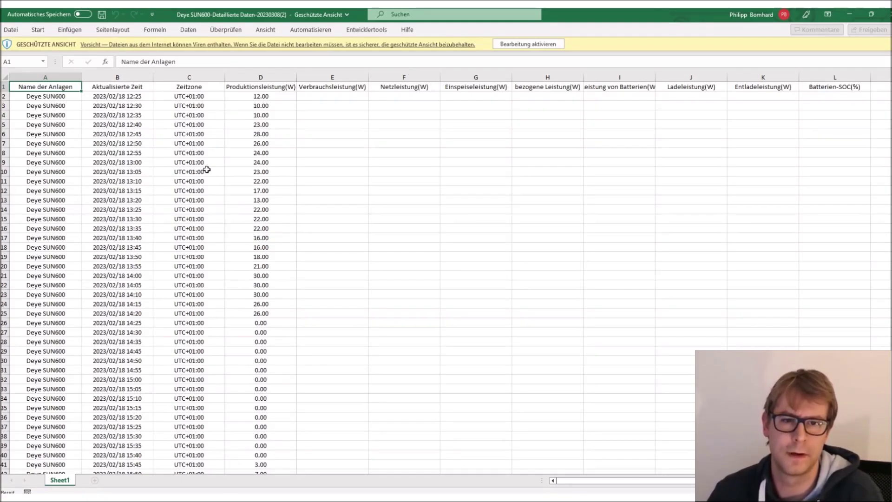
{"action": "scroll", "coordinate": [261, 178], "scroll_direction": "down", "scroll_amount": 2}
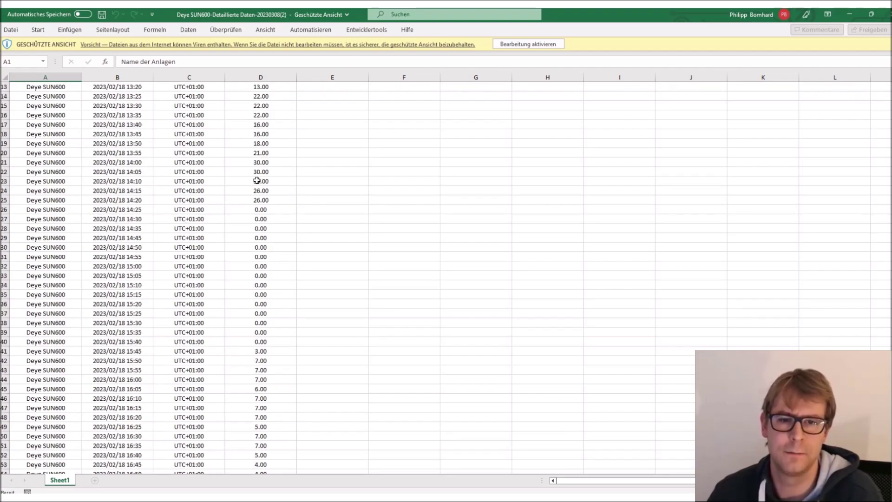
{"action": "scroll", "coordinate": [258, 181], "scroll_direction": "up", "scroll_amount": 2}
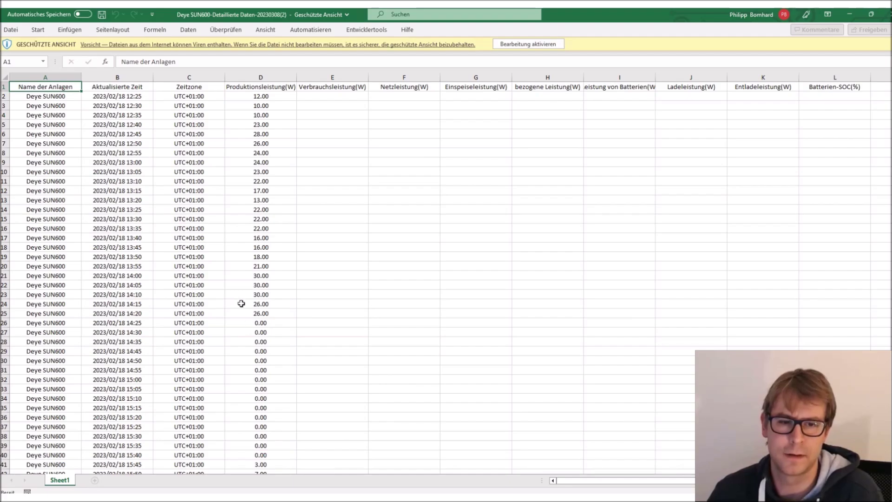
{"action": "left_click", "coordinate": [889, 14]}
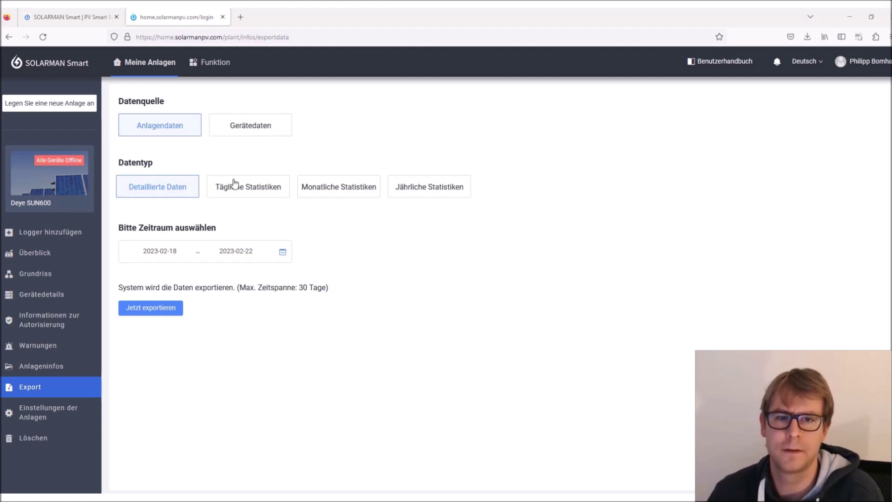
Step: Switch the export source to device data and export the detailed data of the first module
{"action": "left_click", "coordinate": [244, 128]}
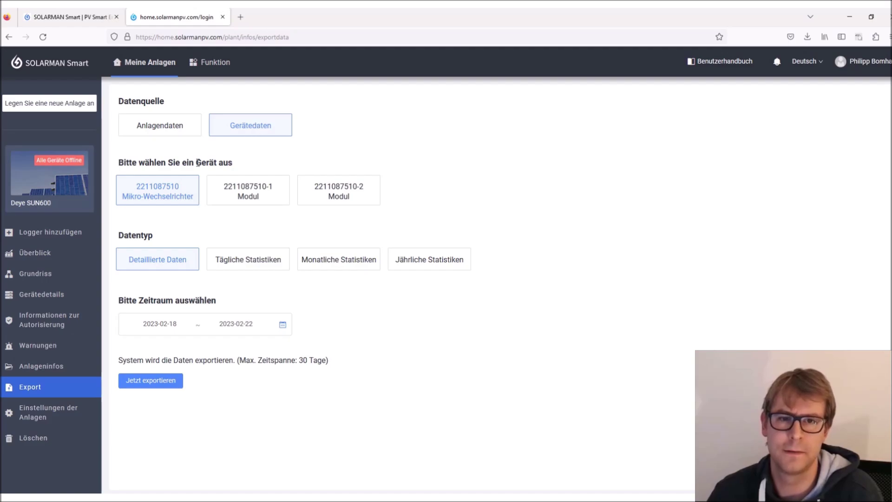
{"action": "left_click", "coordinate": [258, 197]}
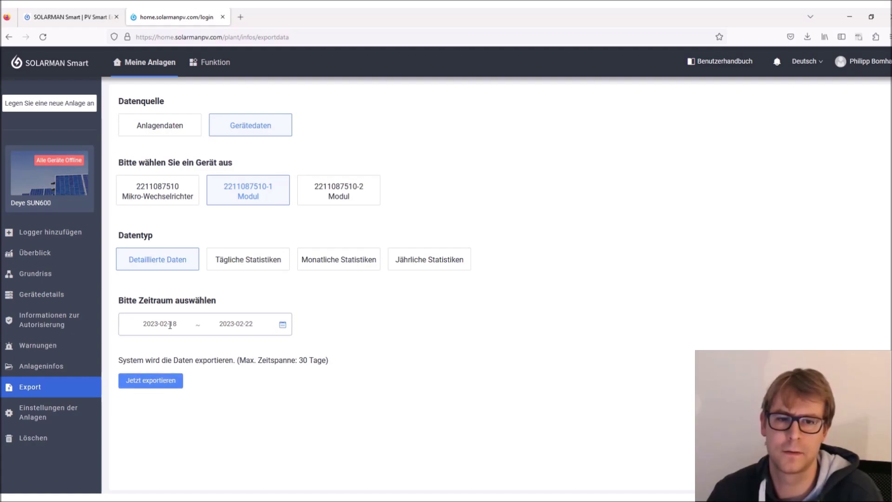
{"action": "left_click", "coordinate": [157, 382]}
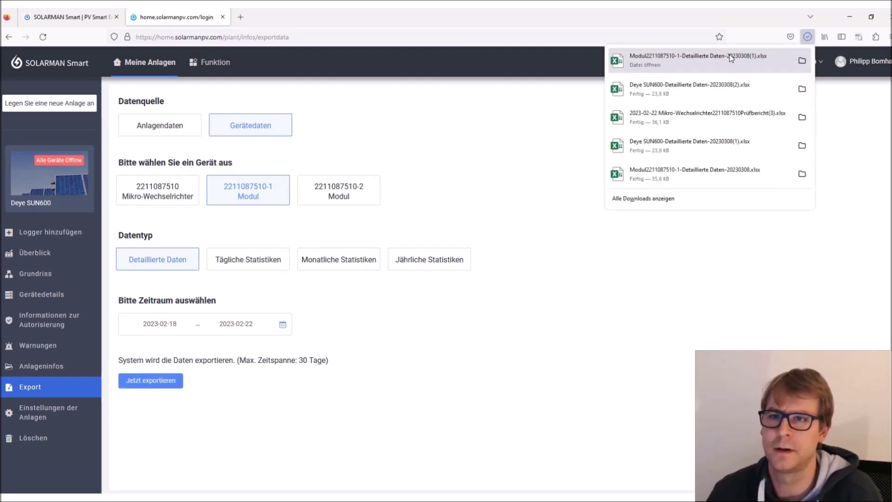
Step: Open the exported module data in Excel, examine its voltage, current, power and production columns, and close the workbook
{"action": "left_click", "coordinate": [732, 58]}
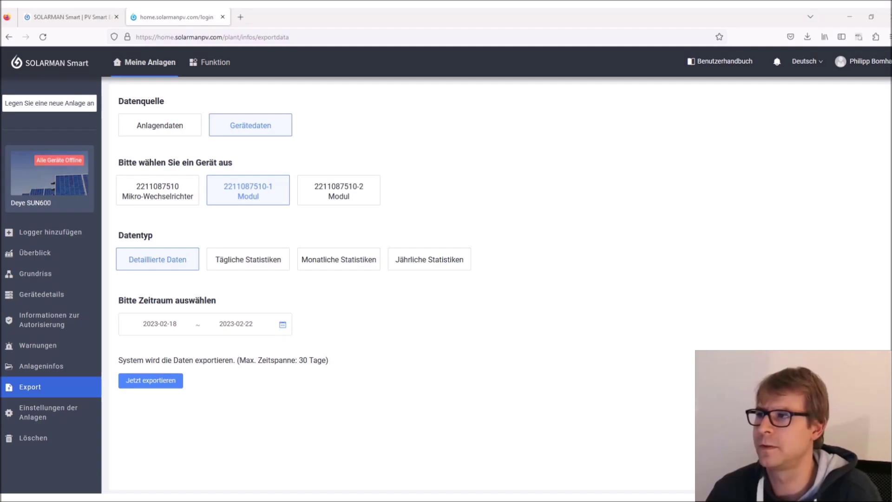
{"action": "left_click_drag", "start_coordinate": [576, 85], "coordinate": [455, 2]}
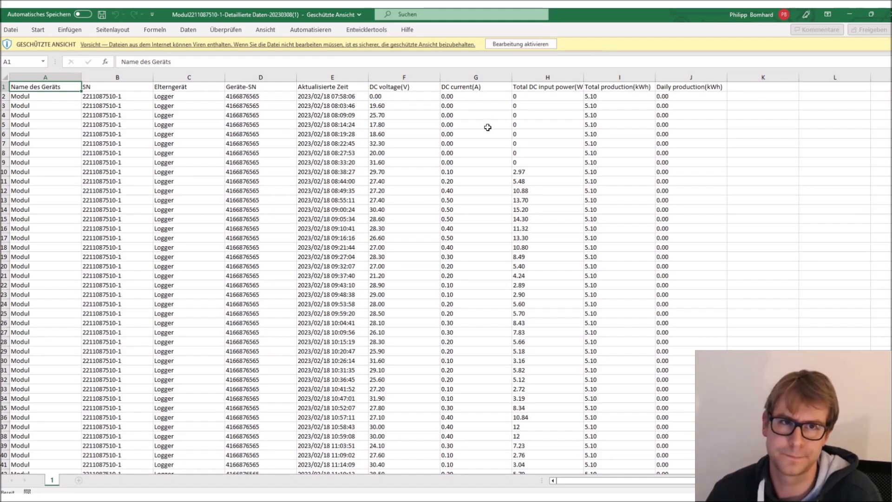
{"action": "scroll", "coordinate": [367, 168], "scroll_direction": "down", "scroll_amount": 1}
{"action": "scroll", "coordinate": [210, 179], "scroll_direction": "up", "scroll_amount": 1}
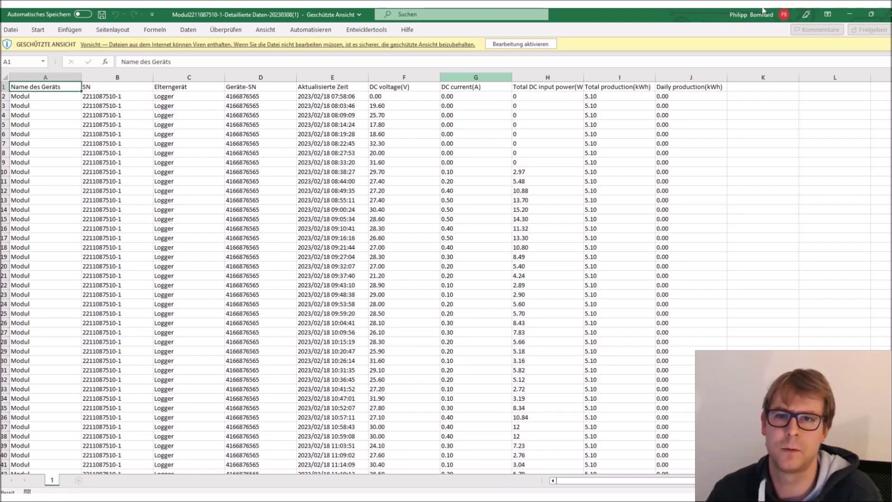
{"action": "scroll", "coordinate": [147, 180], "scroll_direction": "down", "scroll_amount": 5}
{"action": "scroll", "coordinate": [147, 180], "scroll_direction": "up", "scroll_amount": 5}
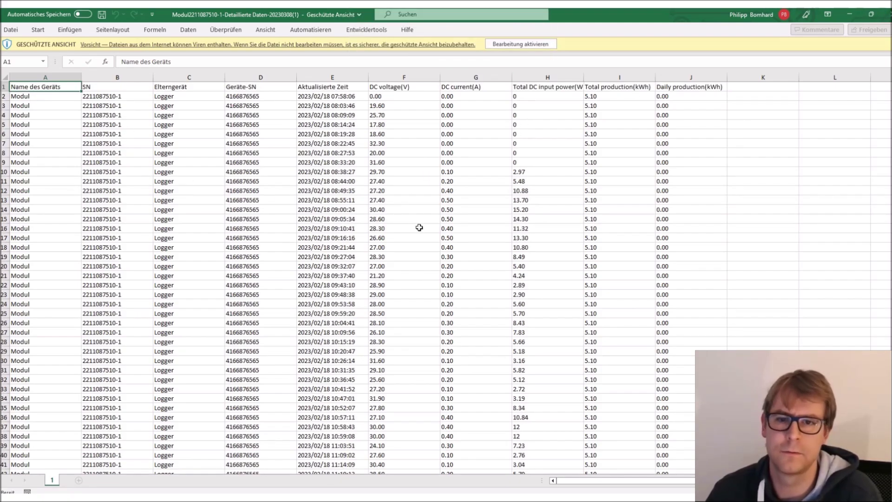
{"action": "left_click", "coordinate": [888, 13]}
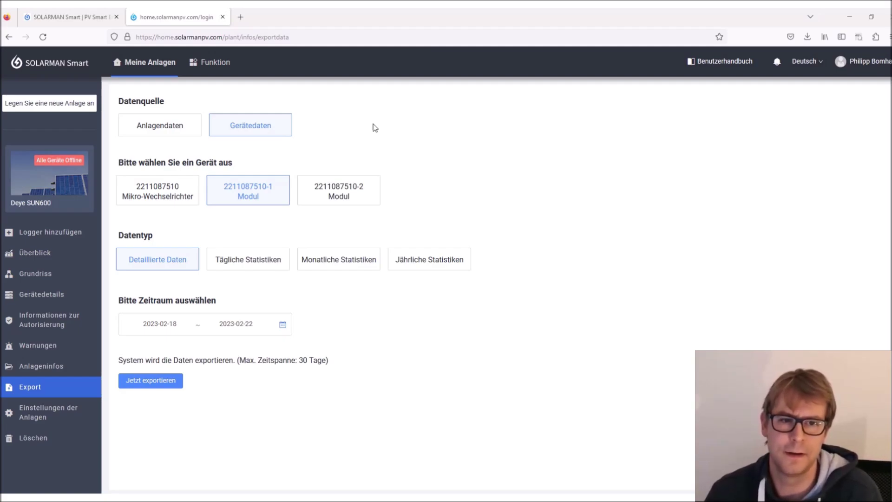
Step: Open the plant's overview page and look at its 24-hour curve, flow diagram and weather
{"action": "left_click", "coordinate": [40, 253]}
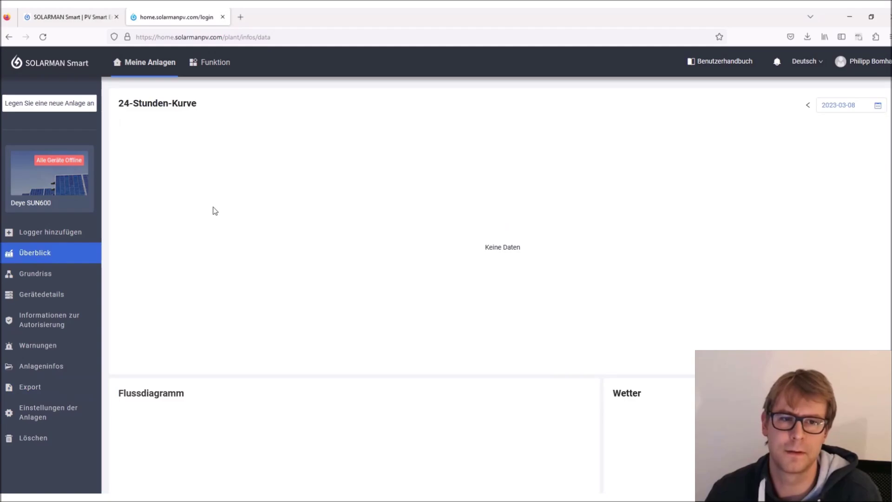
{"action": "scroll", "coordinate": [384, 229], "scroll_direction": "down", "scroll_amount": 5}
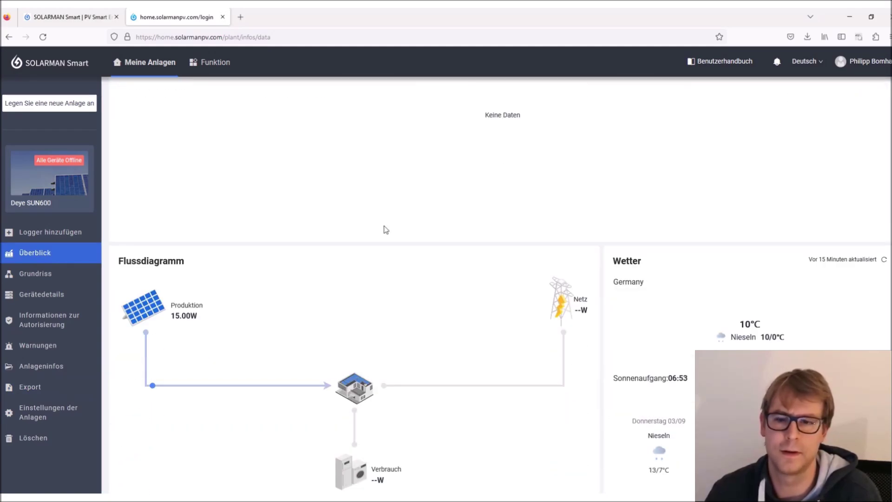
Step: Go to the SOLARMAN Business login from the SOLARMAN website and sign in with the prefilled e-mail credentials
{"action": "left_click", "coordinate": [70, 17]}
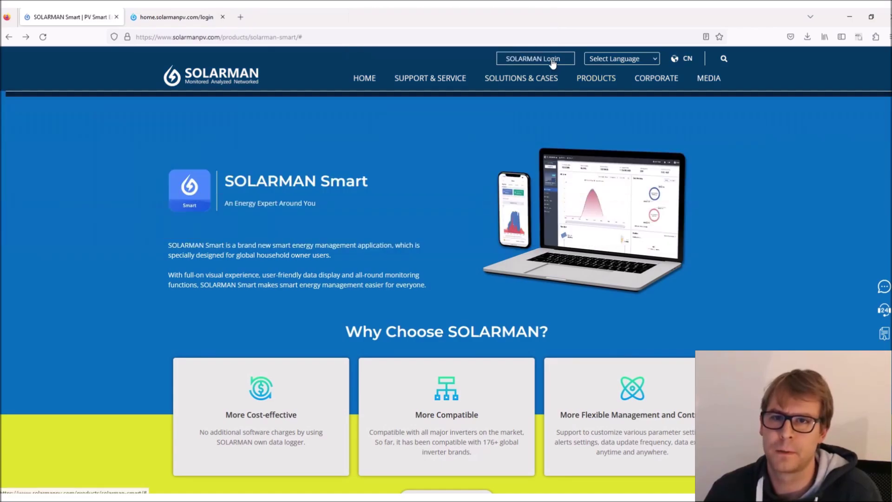
{"action": "mouse_move", "coordinate": [532, 59]}
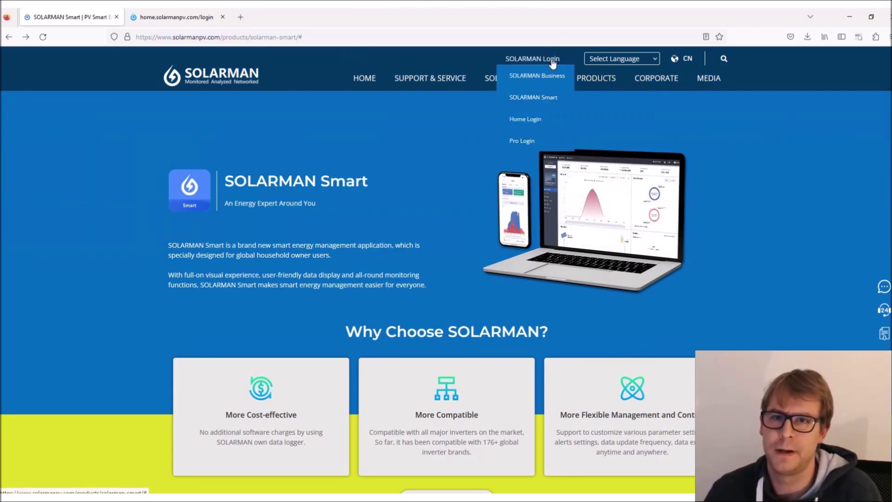
{"action": "left_click", "coordinate": [536, 75]}
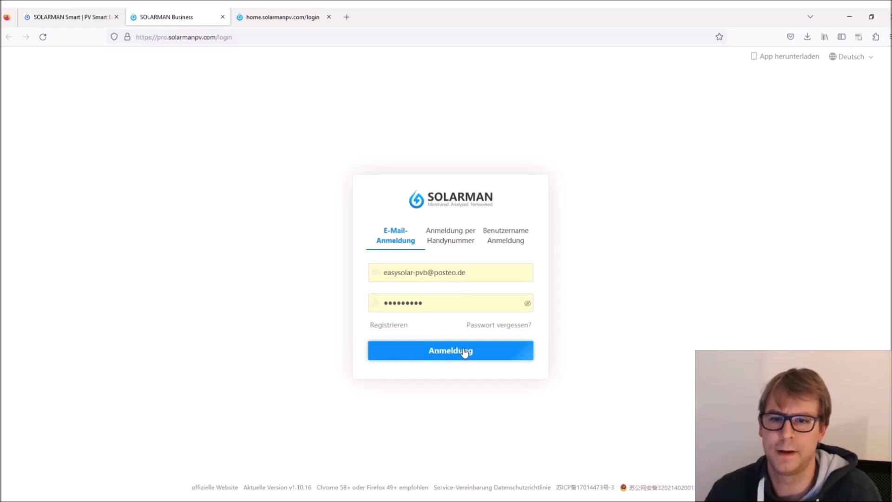
{"action": "left_click", "coordinate": [463, 349]}
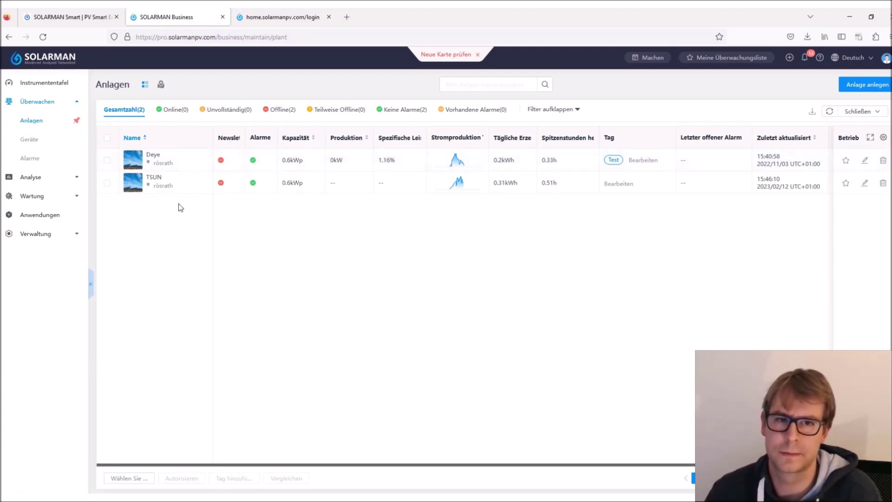
Step: Open the Deye plant's dashboard, inspect the production curve for 2022/11/03 and export that day's history
{"action": "left_click", "coordinate": [168, 166]}
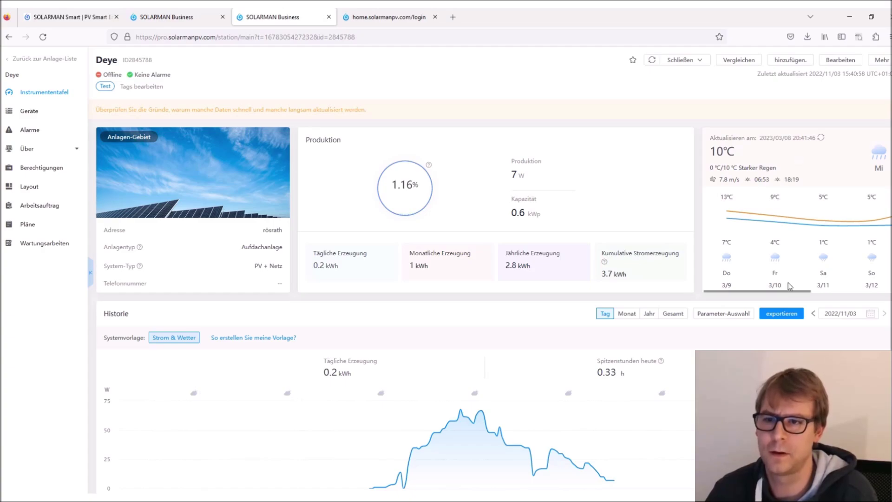
{"action": "mouse_move", "coordinate": [614, 479]}
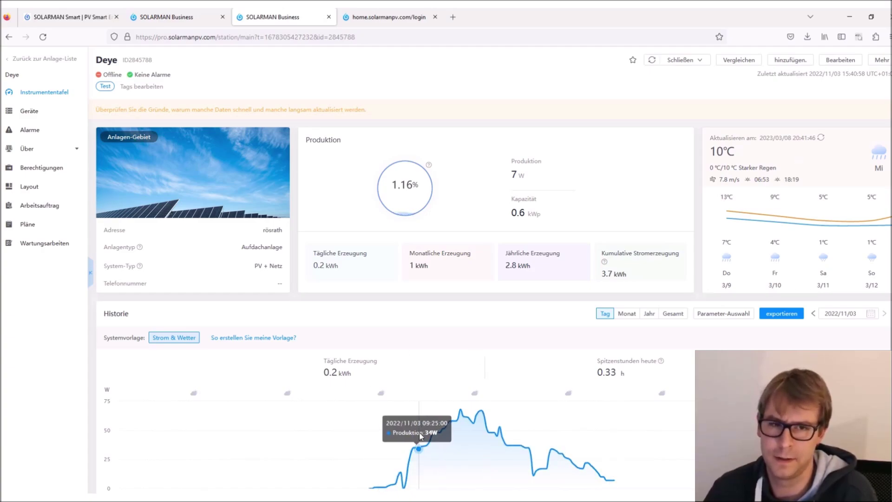
{"action": "mouse_move", "coordinate": [407, 436]}
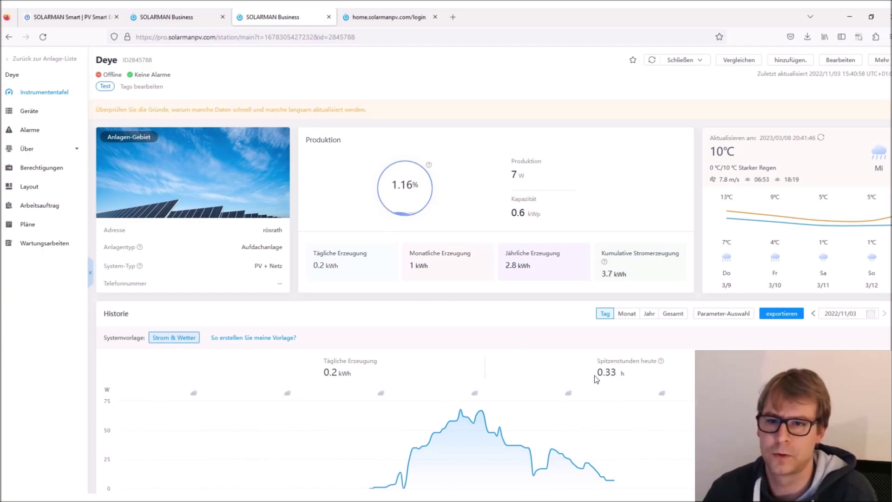
{"action": "mouse_move", "coordinate": [586, 464]}
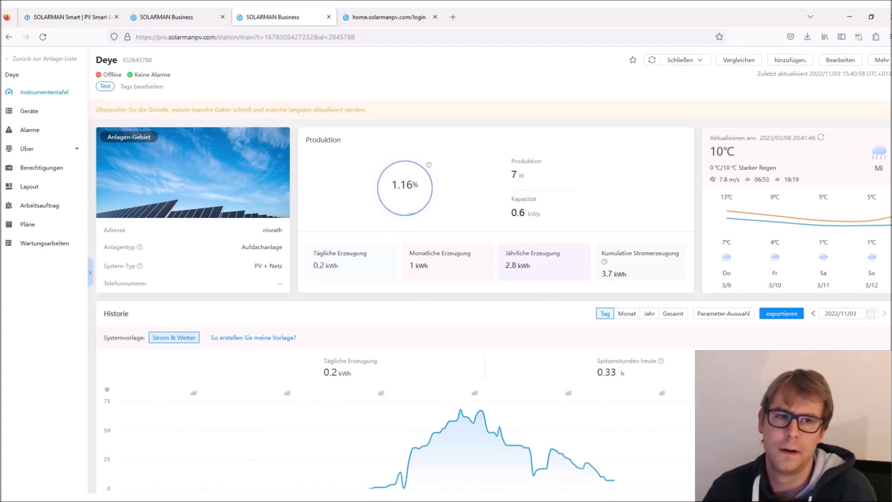
{"action": "left_click", "coordinate": [779, 320]}
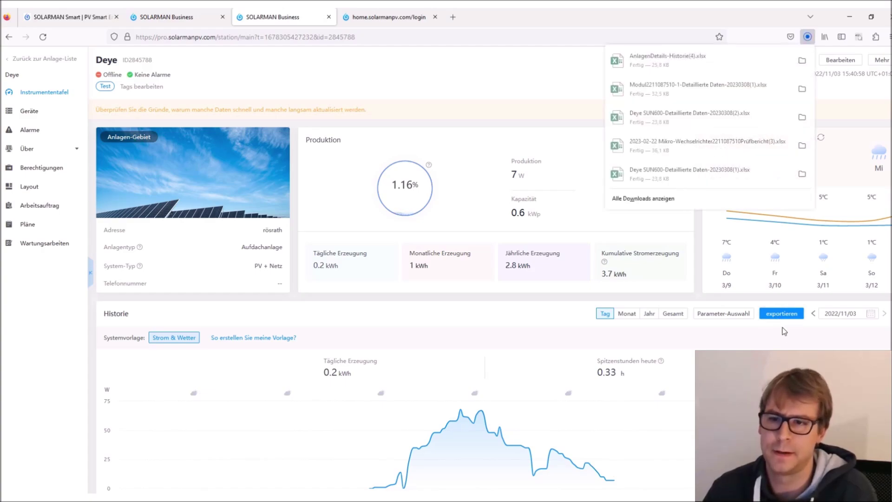
Step: Open the exported AnlagenDetails-Historie(4) workbook in Excel, review the production, temperature and weather columns, and close it
{"action": "left_click", "coordinate": [653, 61]}
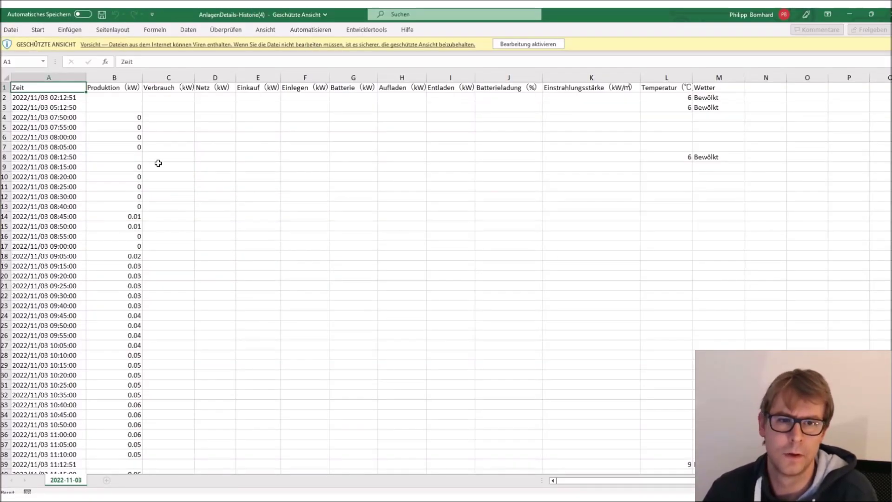
{"action": "scroll", "coordinate": [153, 154], "scroll_direction": "down", "scroll_amount": 7}
{"action": "scroll", "coordinate": [157, 165], "scroll_direction": "up", "scroll_amount": 7}
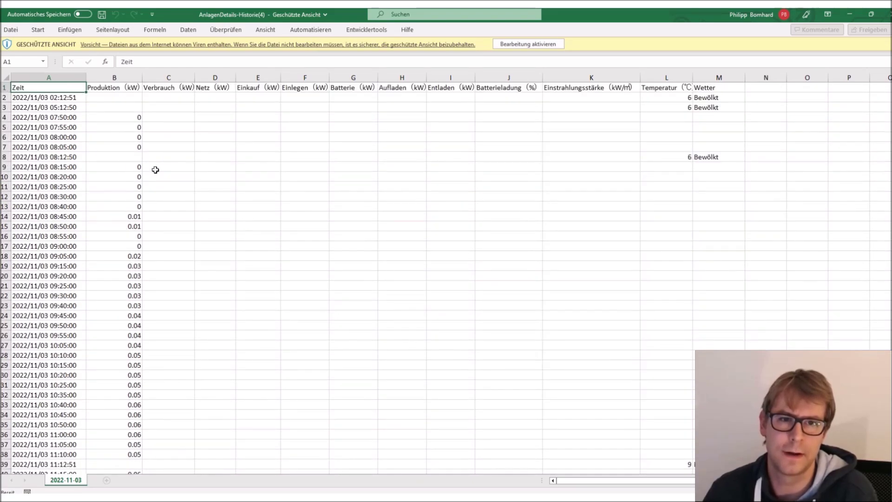
{"action": "scroll", "coordinate": [149, 170], "scroll_direction": "down", "scroll_amount": 8}
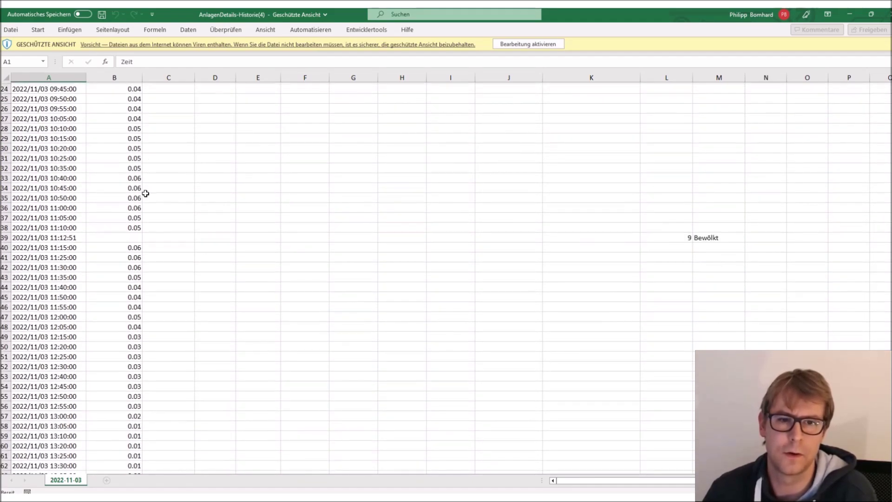
{"action": "scroll", "coordinate": [139, 196], "scroll_direction": "down", "scroll_amount": 10}
{"action": "scroll", "coordinate": [139, 196], "scroll_direction": "up", "scroll_amount": 17}
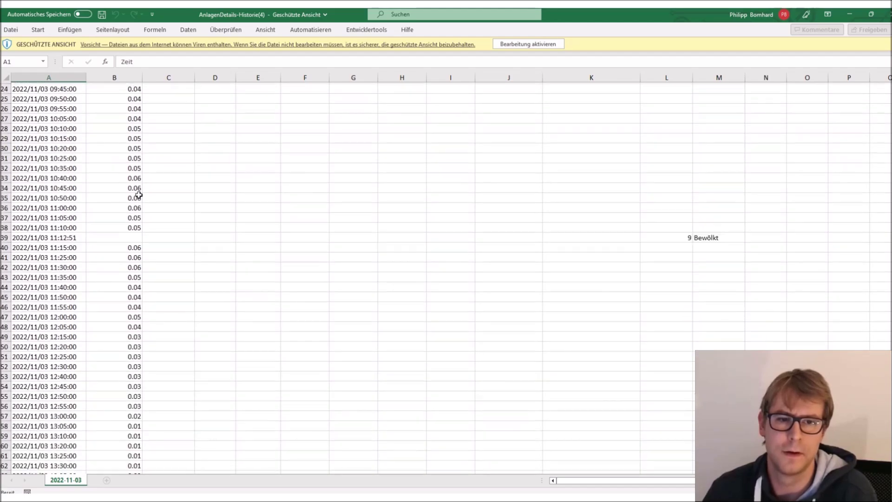
{"action": "scroll", "coordinate": [139, 195], "scroll_direction": "up", "scroll_amount": 1}
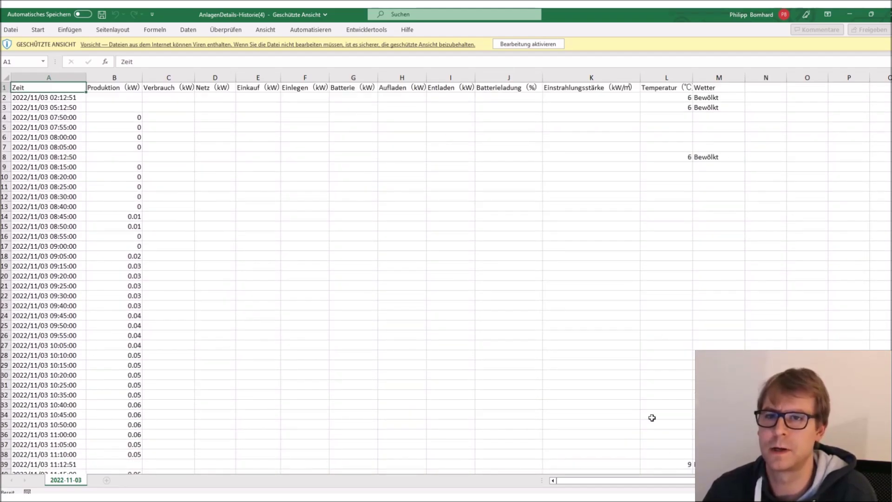
{"action": "left_click", "coordinate": [886, 20]}
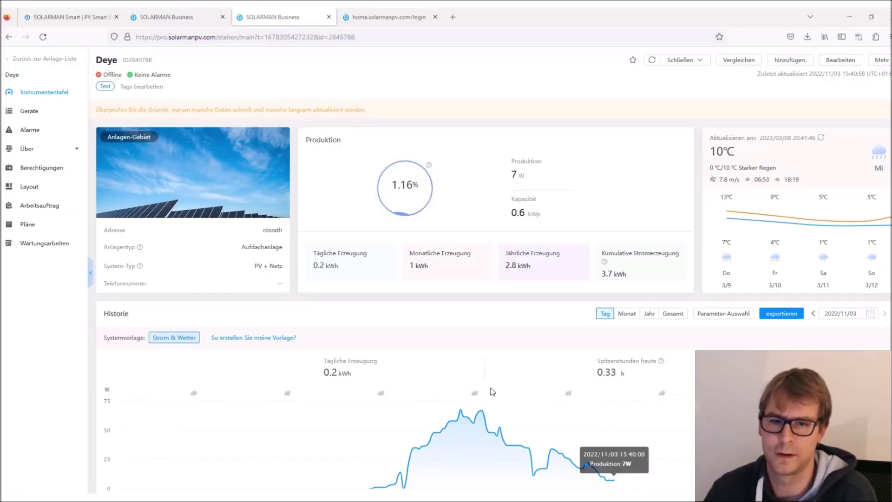
Step: Open the Deye plant's physical layout, inspect the production curve and module output, and go back to 2022/11/01
{"action": "scroll", "coordinate": [492, 391], "scroll_direction": "down", "scroll_amount": 1}
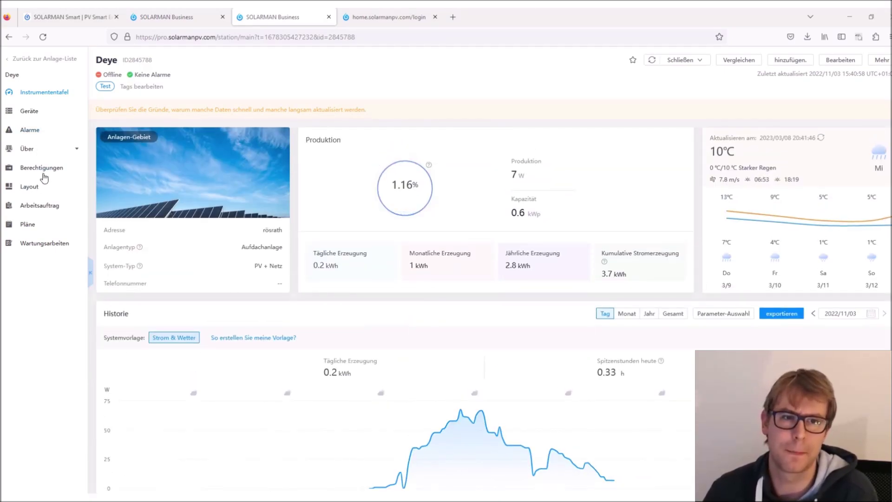
{"action": "left_click", "coordinate": [30, 187]}
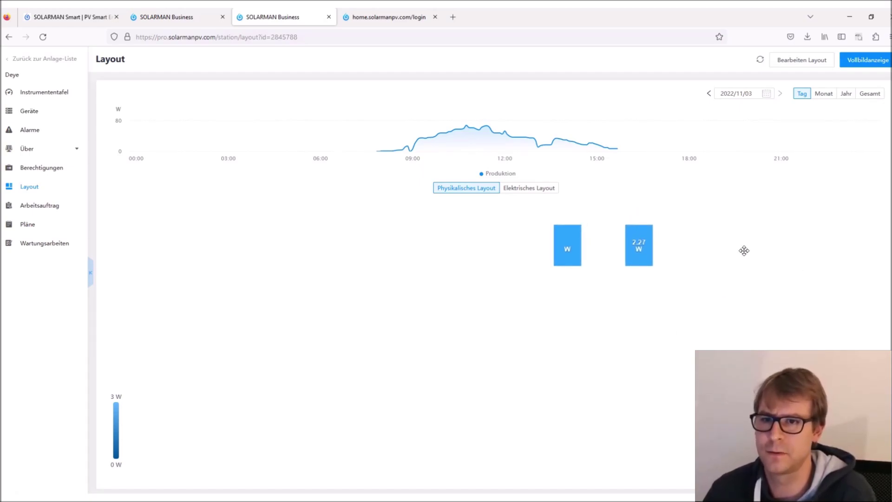
{"action": "mouse_move", "coordinate": [528, 132]}
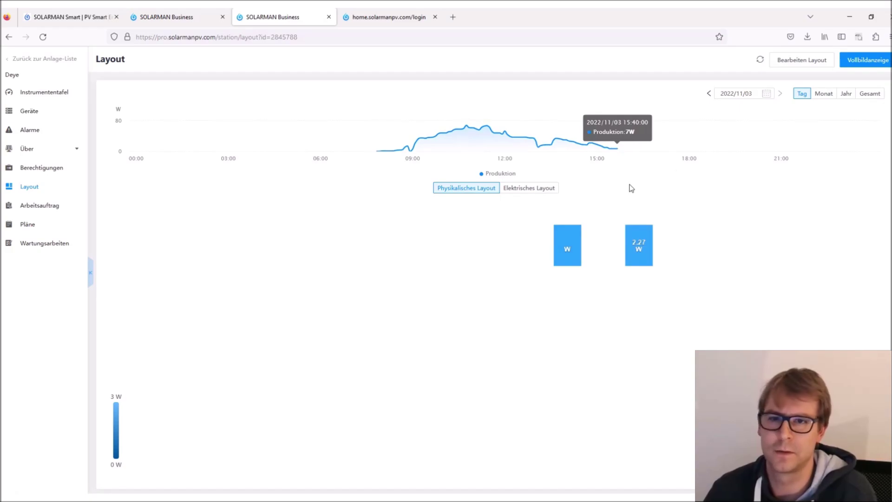
{"action": "left_click", "coordinate": [707, 94]}
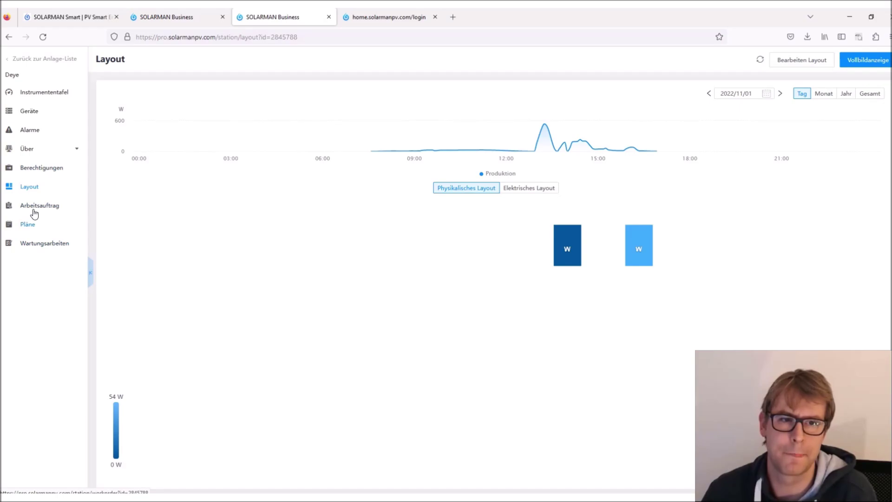
Step: Open the details of the plant's module inverter from the device list and view its protection parameters and historical data
{"action": "left_click", "coordinate": [31, 112]}
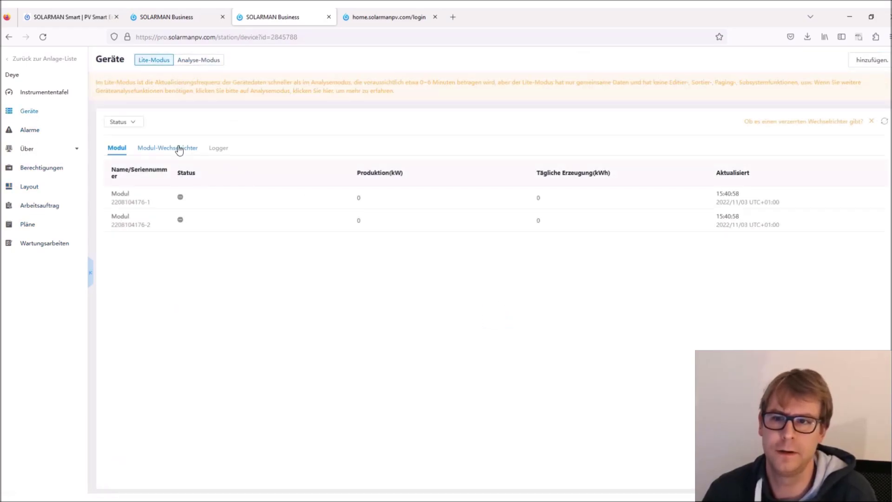
{"action": "left_click", "coordinate": [179, 149]}
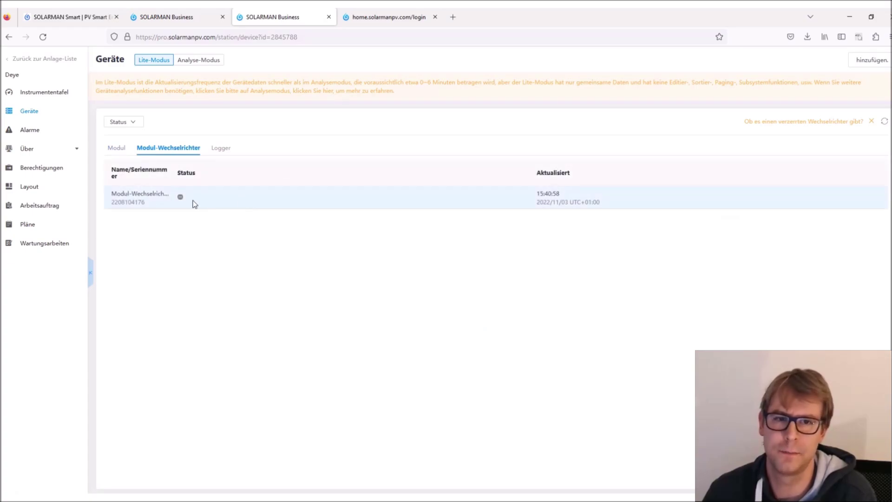
{"action": "left_click", "coordinate": [141, 201]}
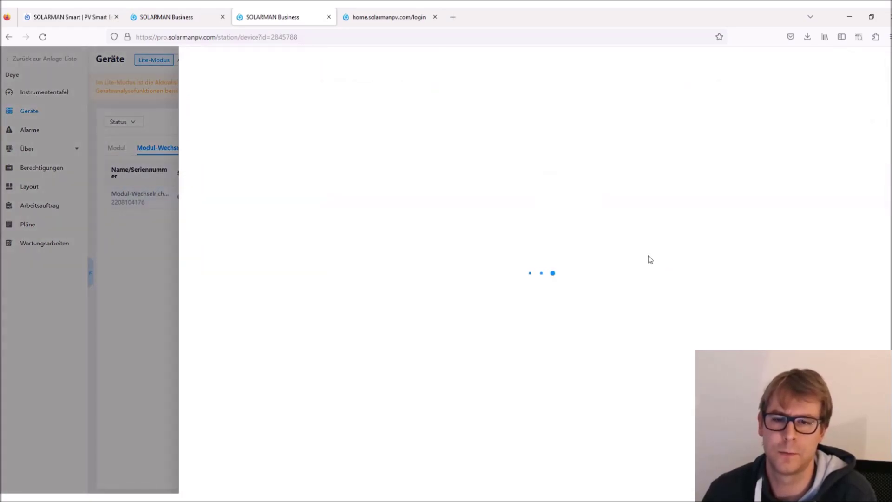
{"action": "scroll", "coordinate": [646, 259], "scroll_direction": "down", "scroll_amount": 10}
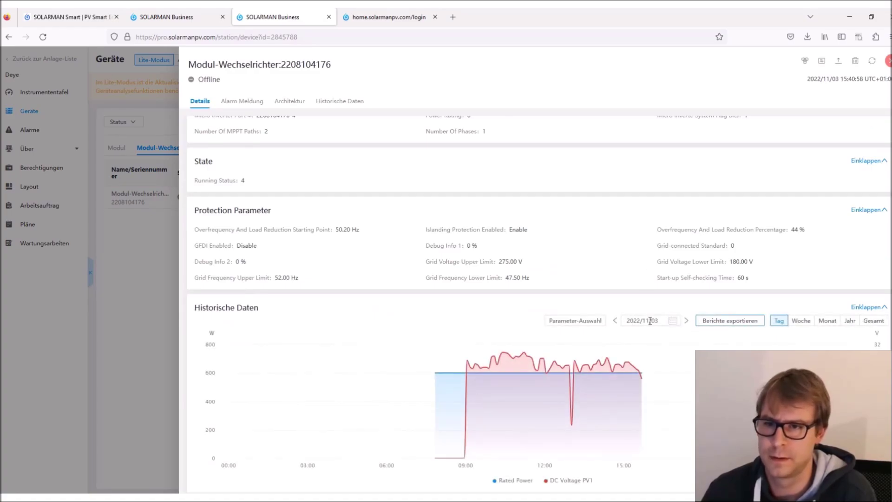
Step: Remove Rated Power from the historical chart's parameters, keeping only DC Voltage PV1 and DC Voltage PV2
{"action": "left_click", "coordinate": [574, 321]}
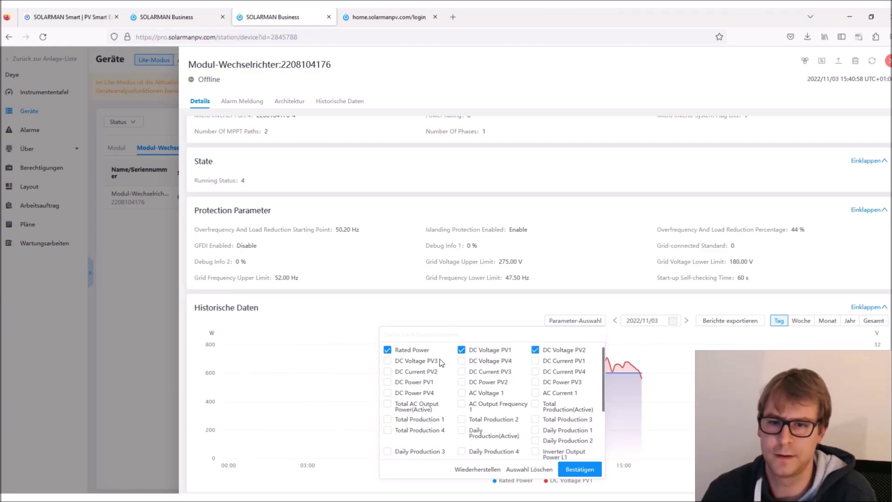
{"action": "left_click", "coordinate": [606, 453]}
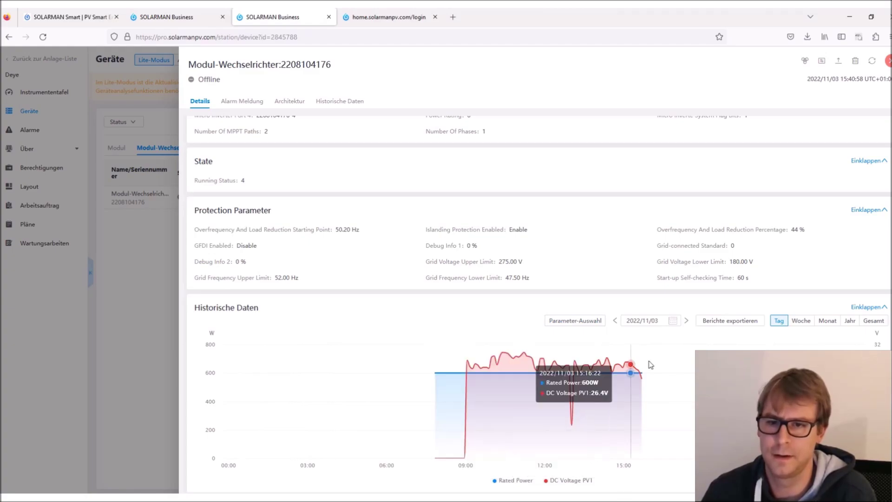
{"action": "left_click", "coordinate": [575, 321]}
{"action": "left_click", "coordinate": [519, 354]}
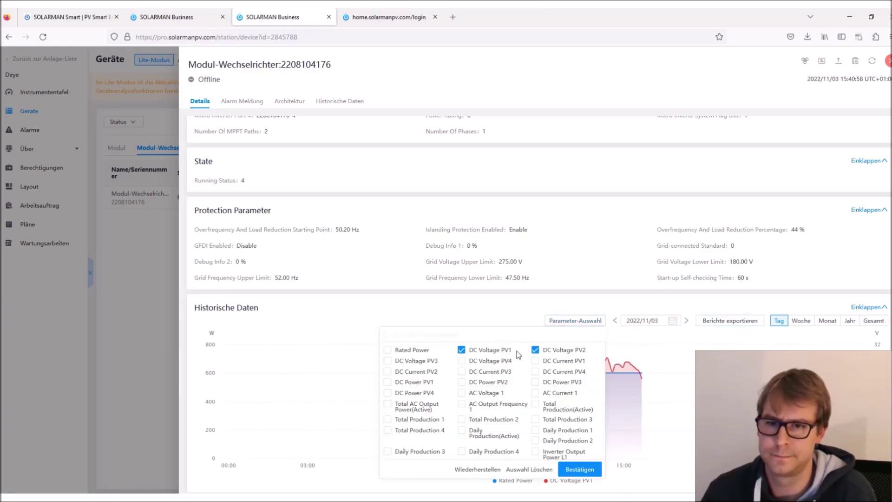
{"action": "left_click", "coordinate": [581, 470]}
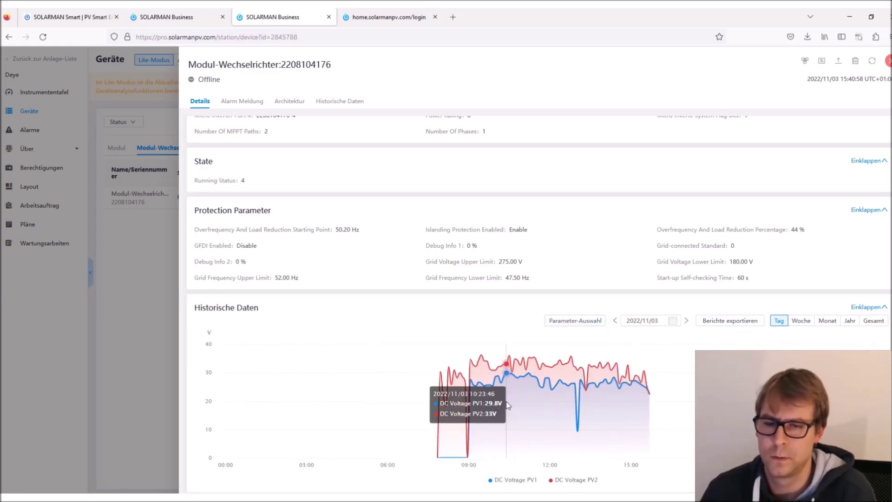
Step: Set the historical data date to 2022/11/01, export the module inverter's report and open it in Excel
{"action": "left_click", "coordinate": [615, 321]}
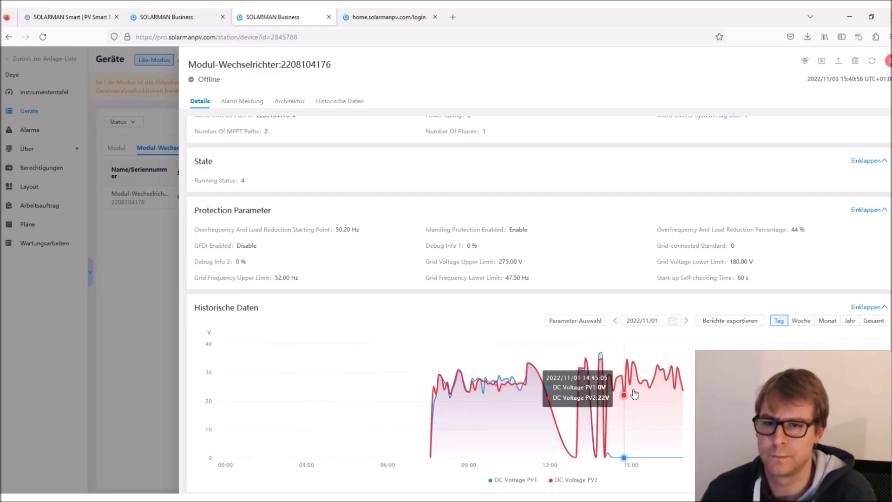
{"action": "left_click", "coordinate": [737, 326]}
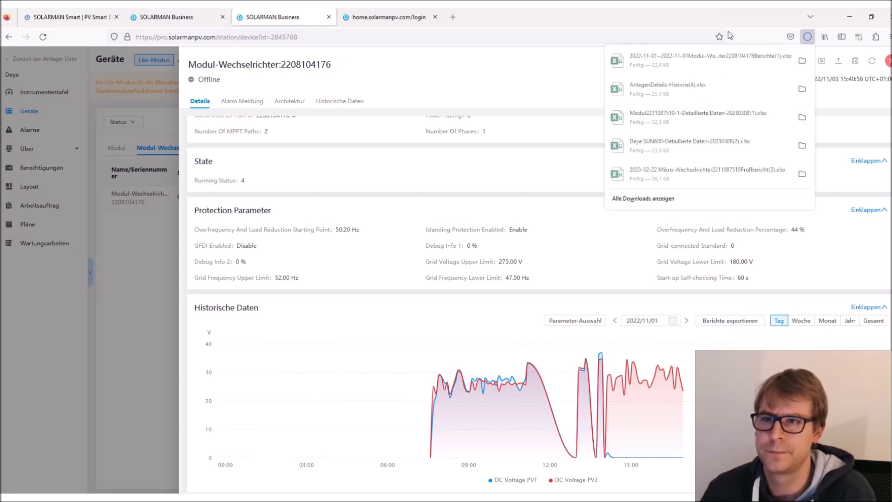
{"action": "left_click", "coordinate": [713, 55]}
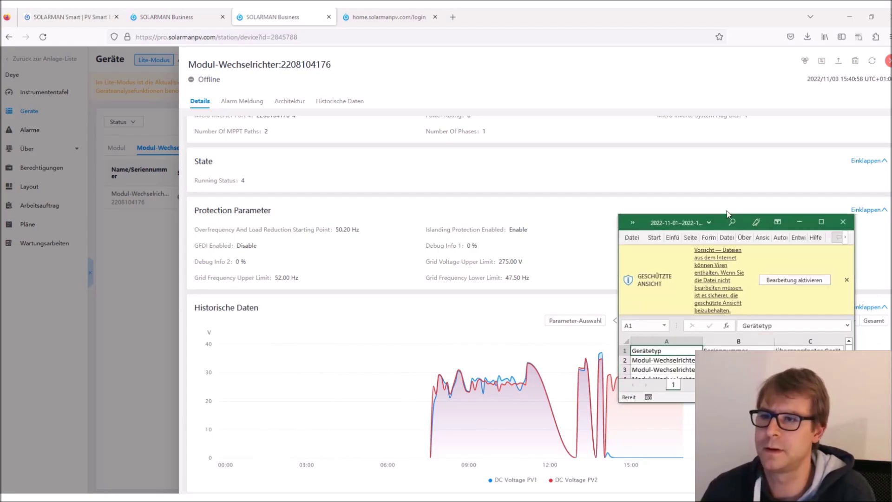
Step: Examine the rows and parameter columns of the exported module inverter report
{"action": "scroll", "coordinate": [168, 240], "scroll_direction": "down", "scroll_amount": 7}
{"action": "scroll", "coordinate": [167, 240], "scroll_direction": "up", "scroll_amount": 7}
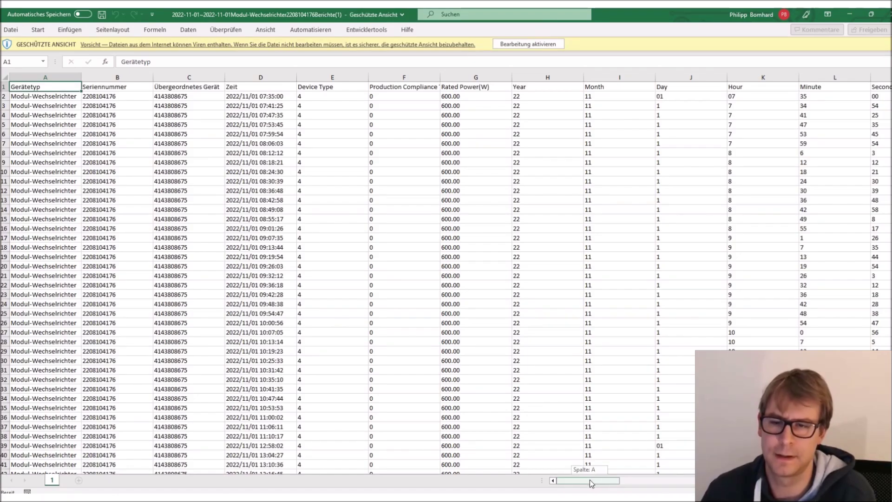
{"action": "left_click_drag", "start_coordinate": [590, 479], "coordinate": [572, 481]}
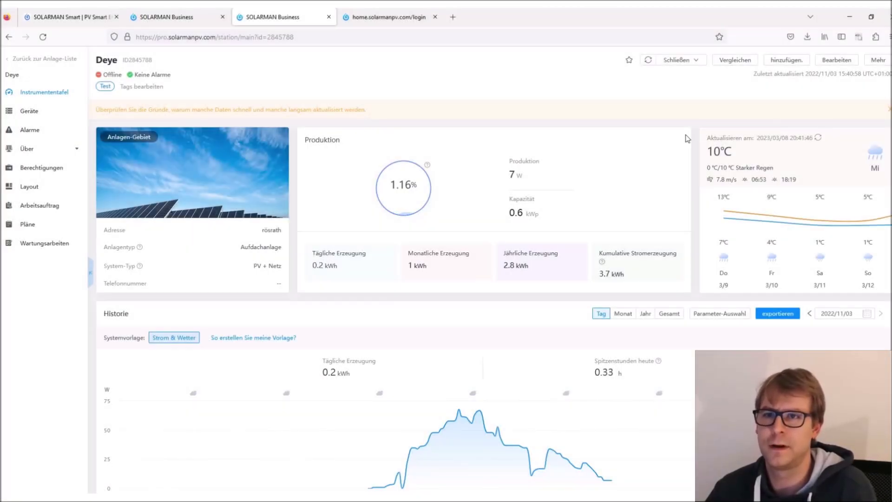
Step: Open the comparison analysis for the Deye plant from its dashboard
{"action": "left_click", "coordinate": [739, 67]}
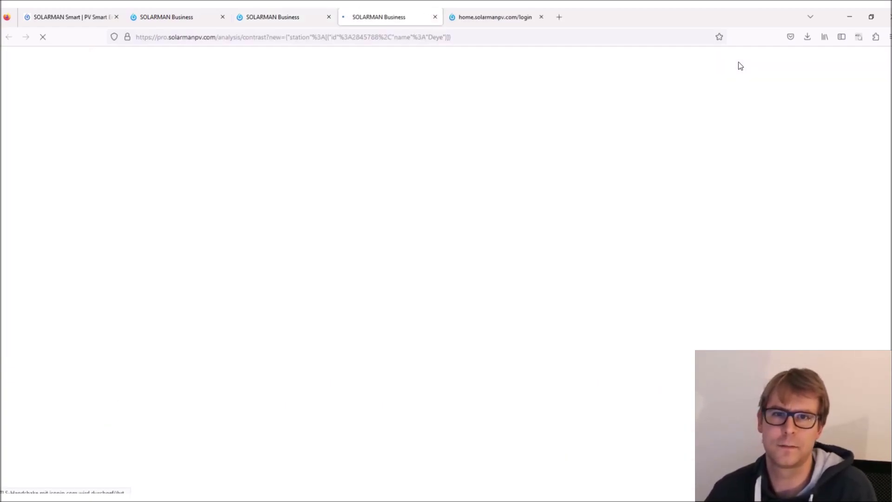